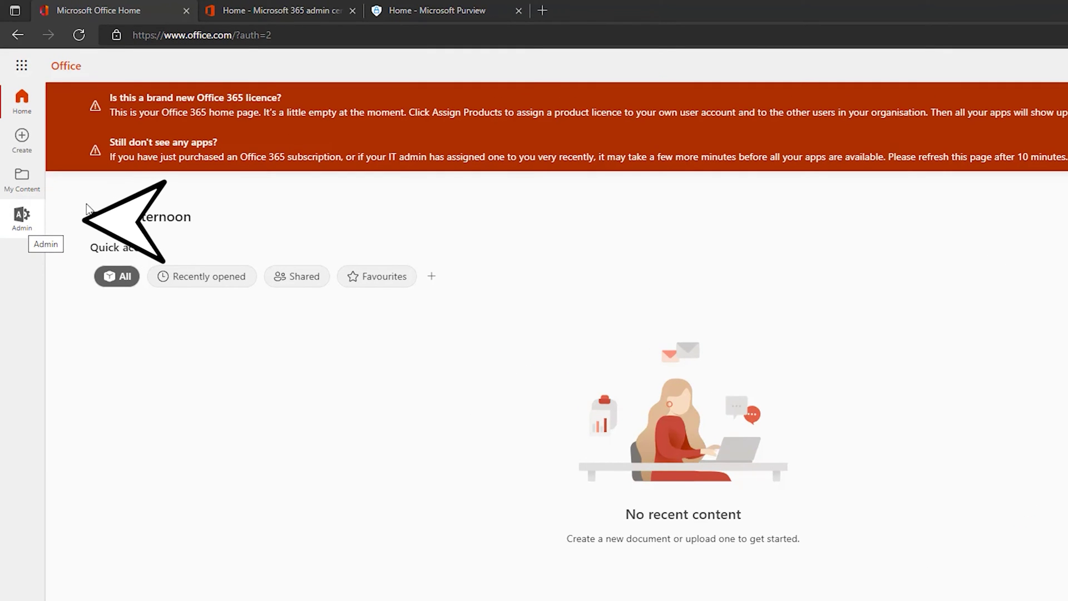
Step: Switch to the browser tab showing the Microsoft 365 admin center home page
{"action": "left_click", "coordinate": [281, 12]}
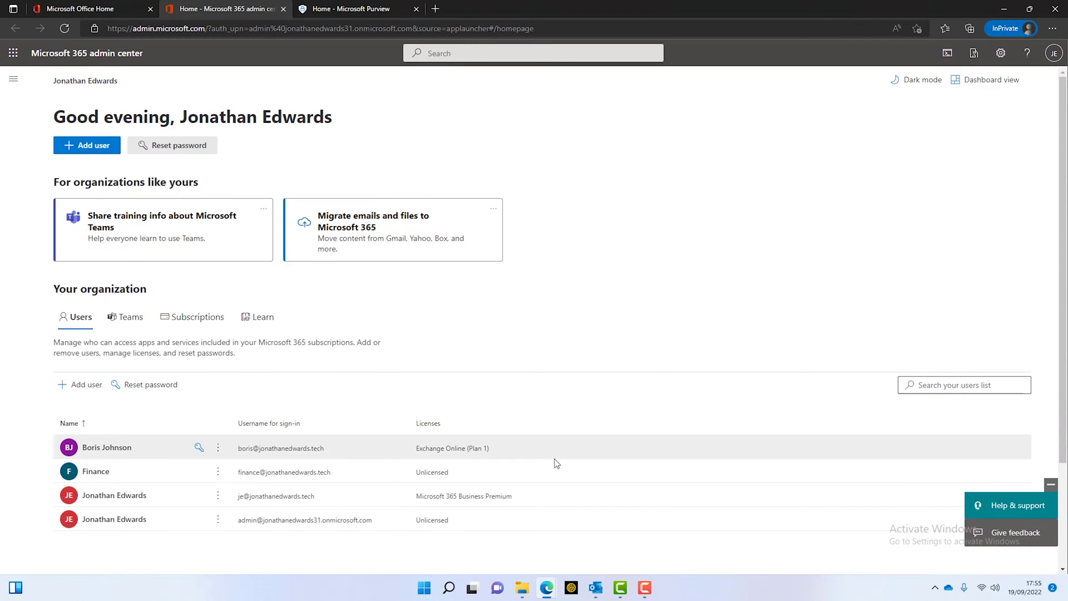
Step: Expand the admin center navigation, then switch to the Microsoft Purview compliance portal tab
{"action": "left_click", "coordinate": [14, 80]}
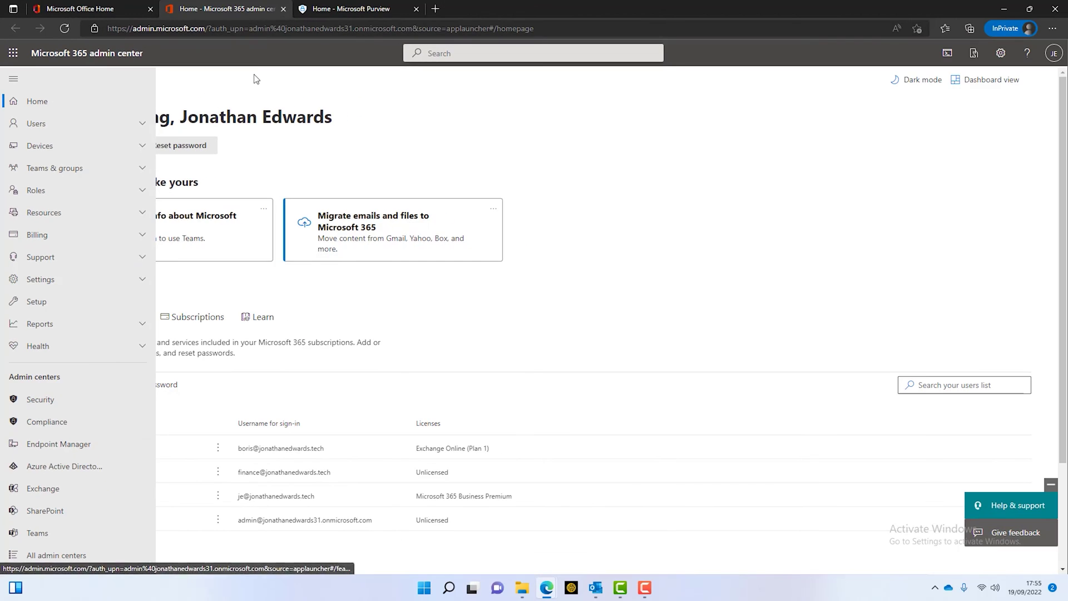
{"action": "left_click", "coordinate": [325, 9]}
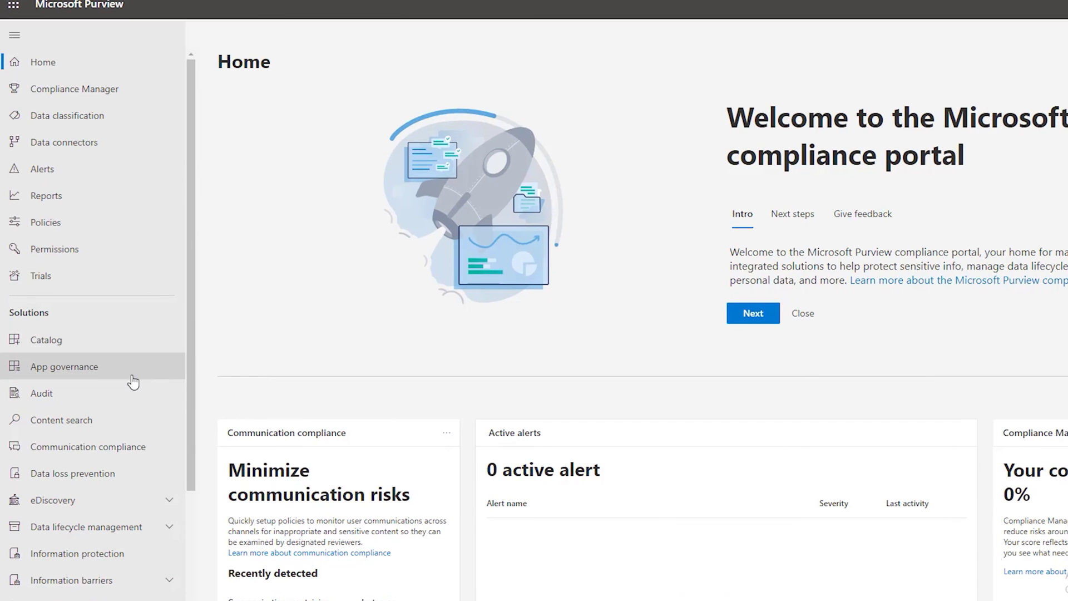
Step: Under Data loss prevention > Policies, start a new DLP policy with Create policy
{"action": "left_click", "coordinate": [84, 474]}
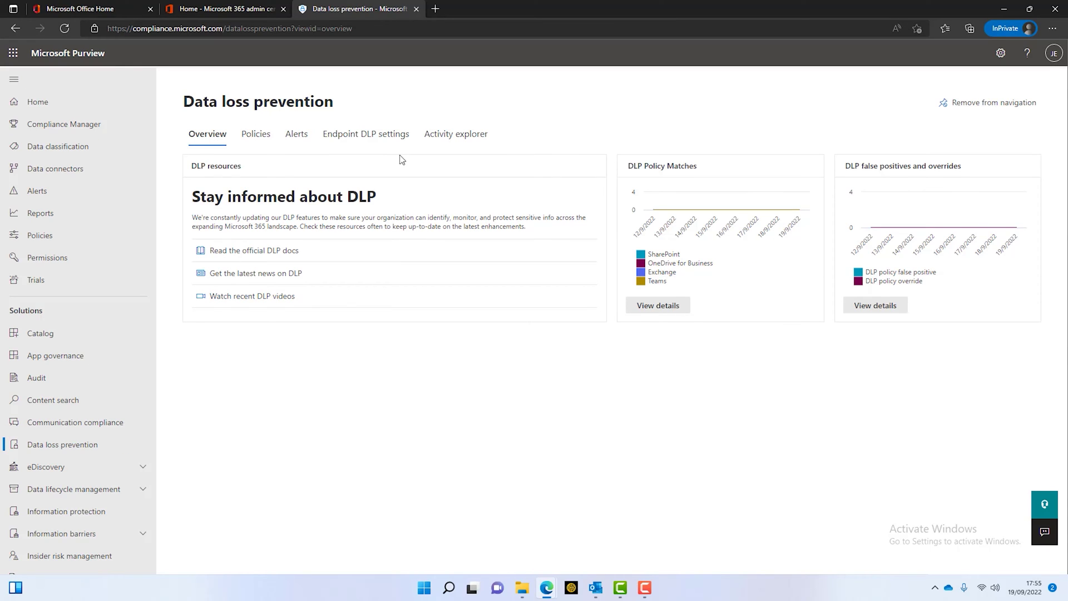
{"action": "left_click", "coordinate": [255, 134]}
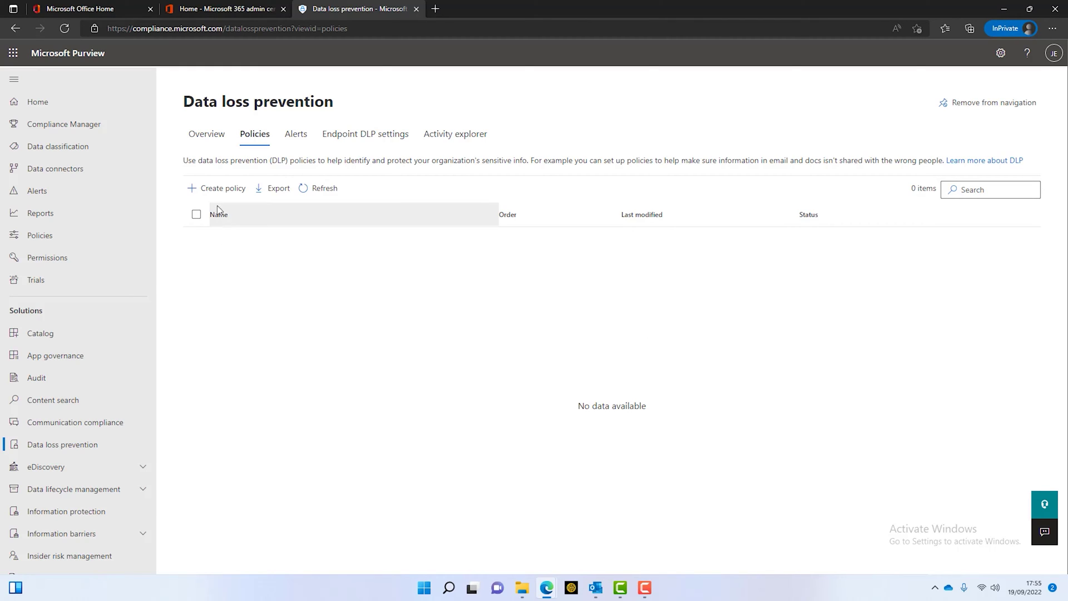
{"action": "left_click", "coordinate": [218, 189]}
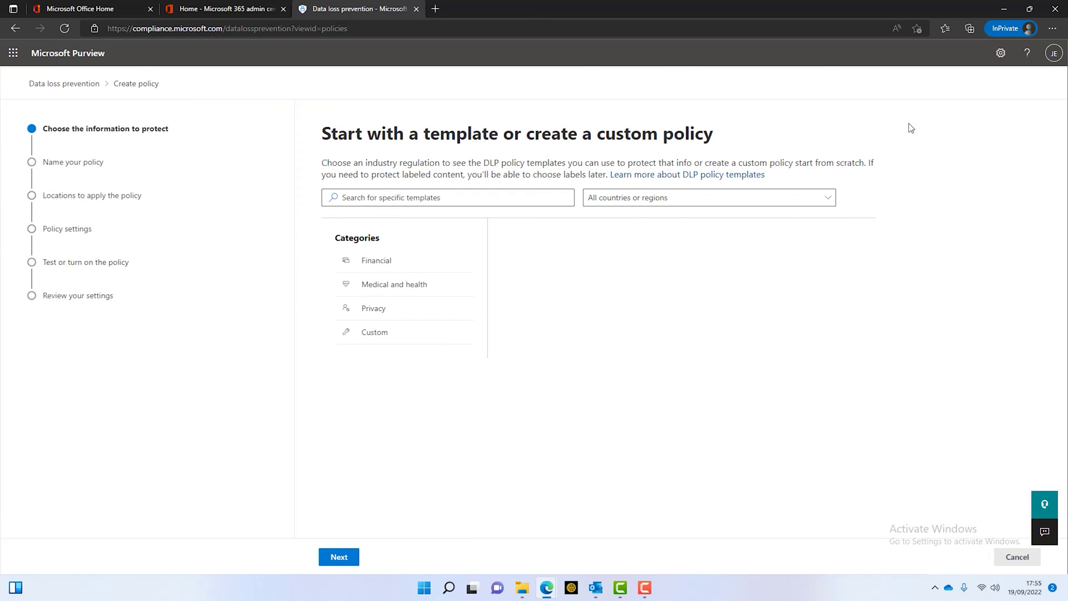
Step: Filter templates to United Kingdom and pick the Privacy template 'U.K. Data Protection Act'
{"action": "left_click", "coordinate": [761, 201]}
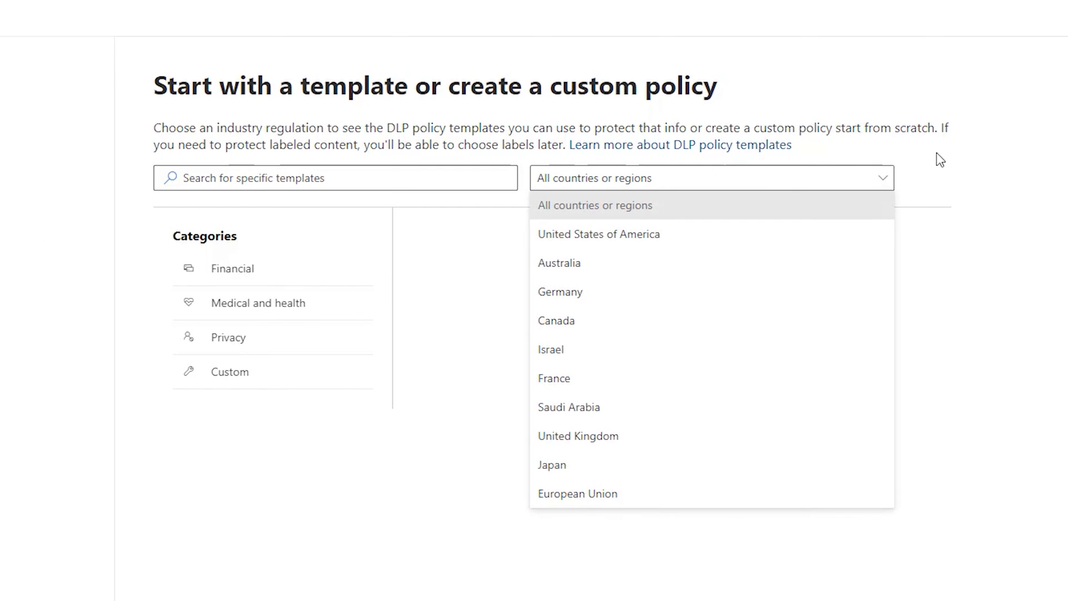
{"action": "left_click", "coordinate": [669, 441]}
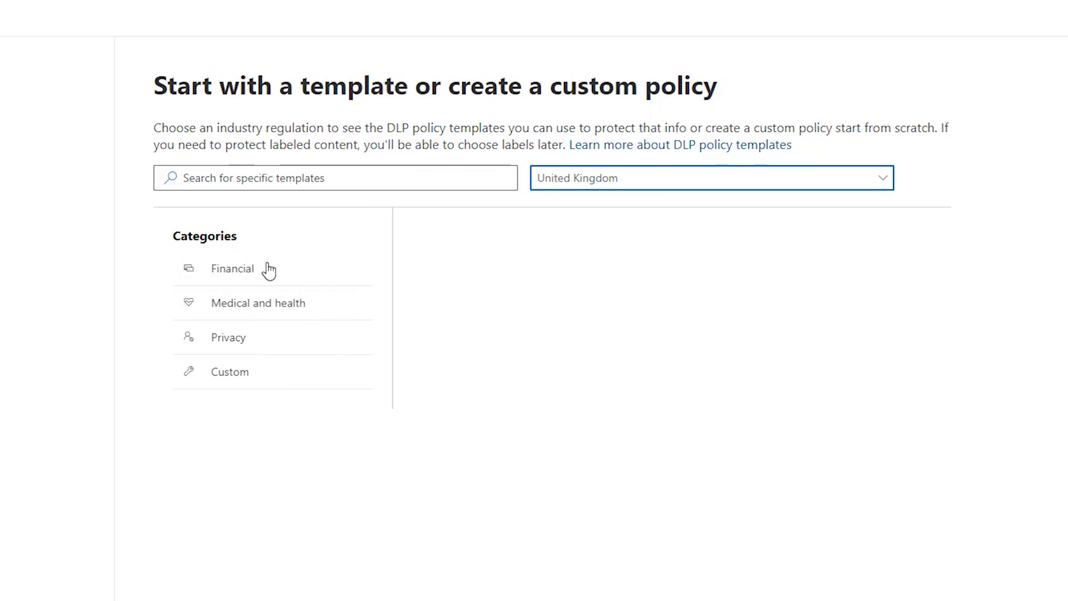
{"action": "left_click", "coordinate": [250, 286]}
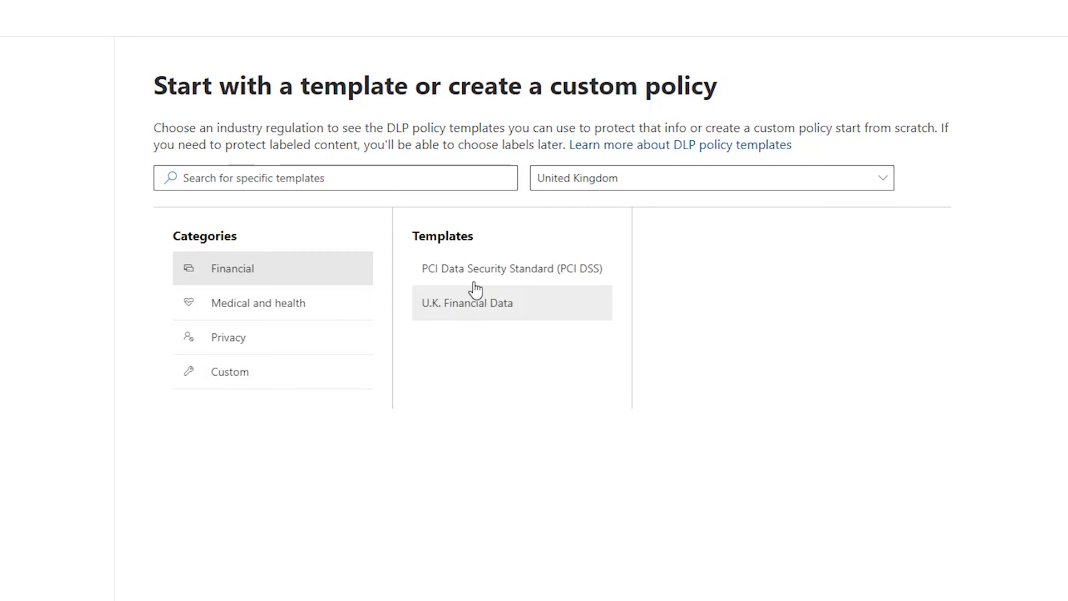
{"action": "left_click", "coordinate": [282, 305]}
{"action": "left_click", "coordinate": [262, 348]}
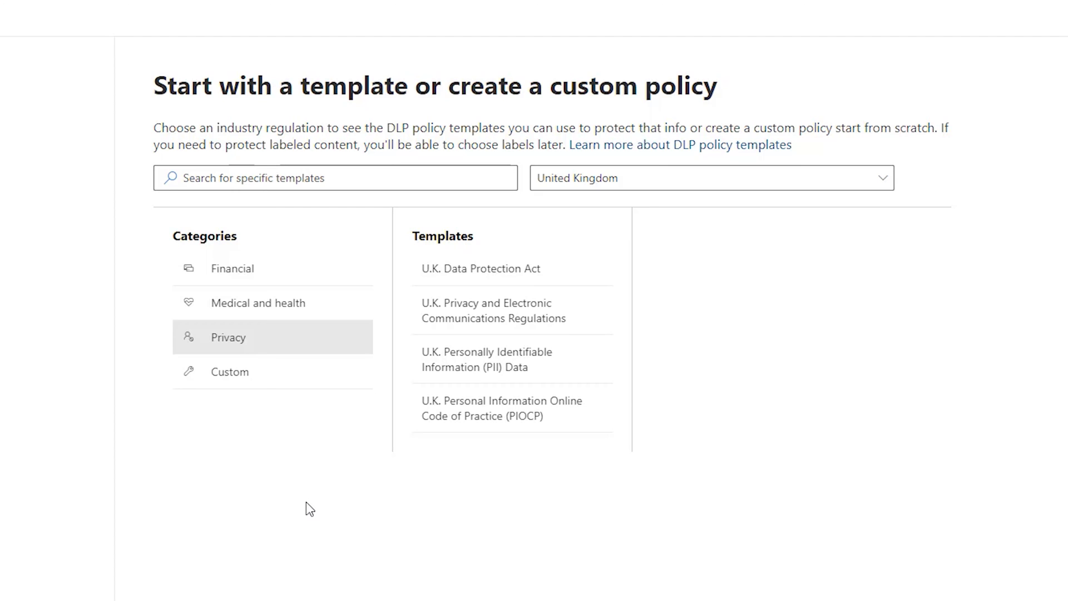
{"action": "left_click", "coordinate": [257, 388]}
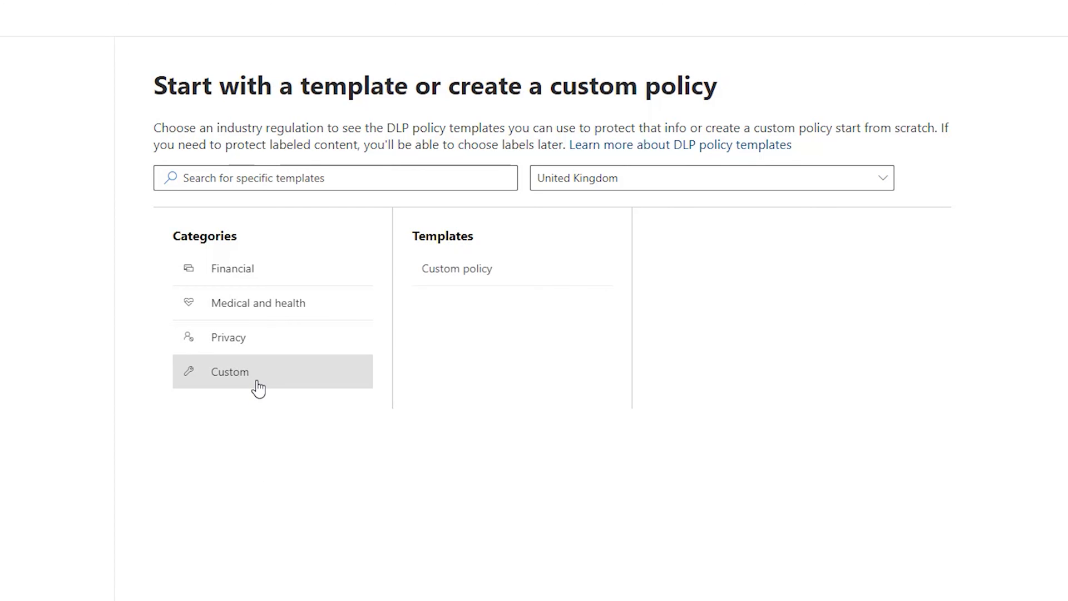
{"action": "left_click", "coordinate": [266, 340]}
{"action": "left_click", "coordinate": [267, 268]}
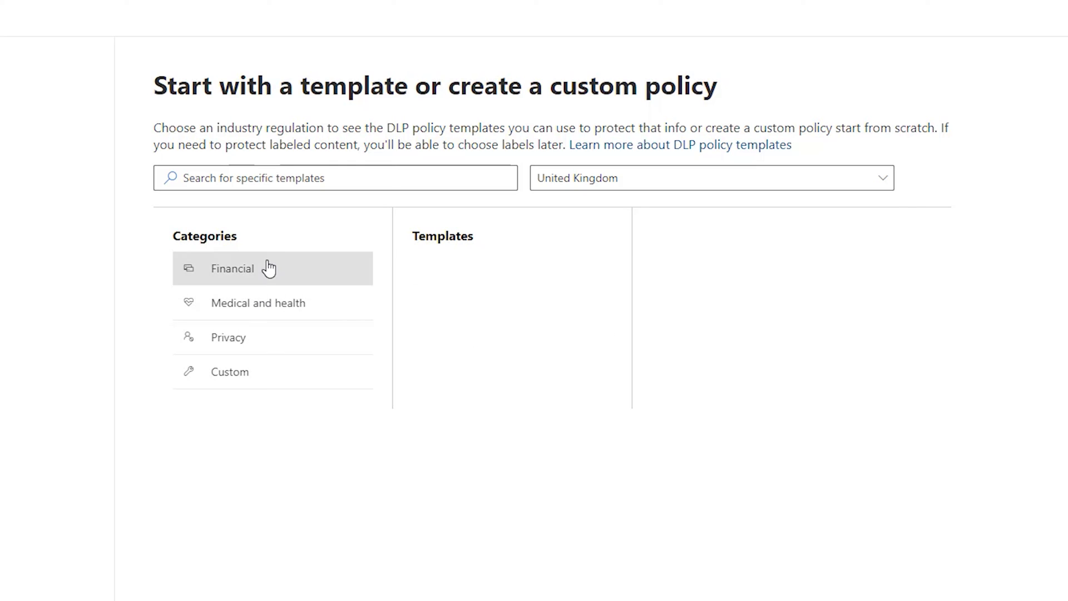
{"action": "left_click", "coordinate": [234, 340]}
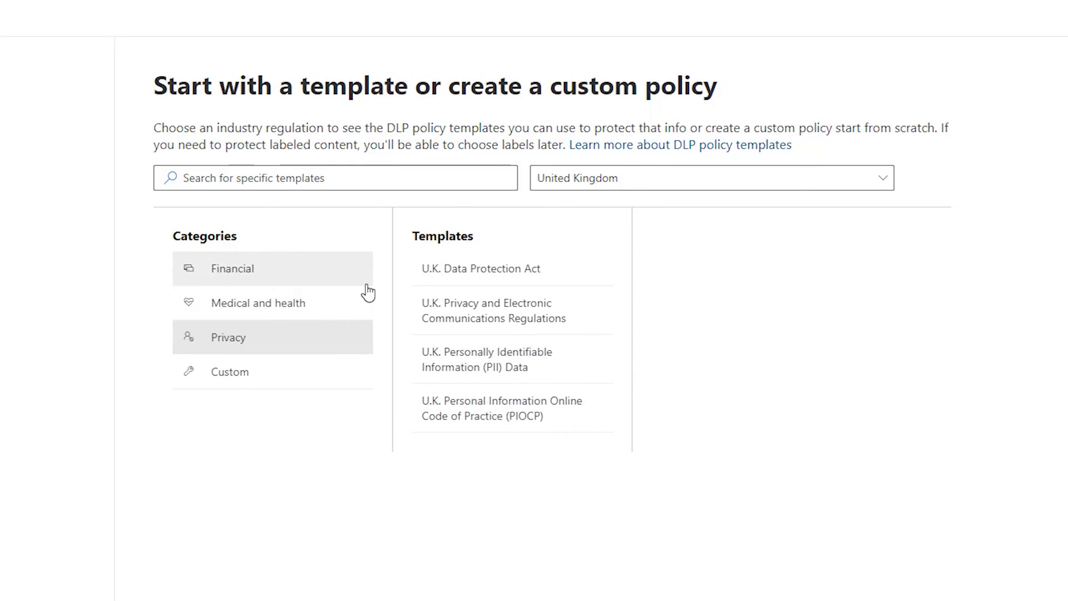
{"action": "left_click", "coordinate": [488, 279]}
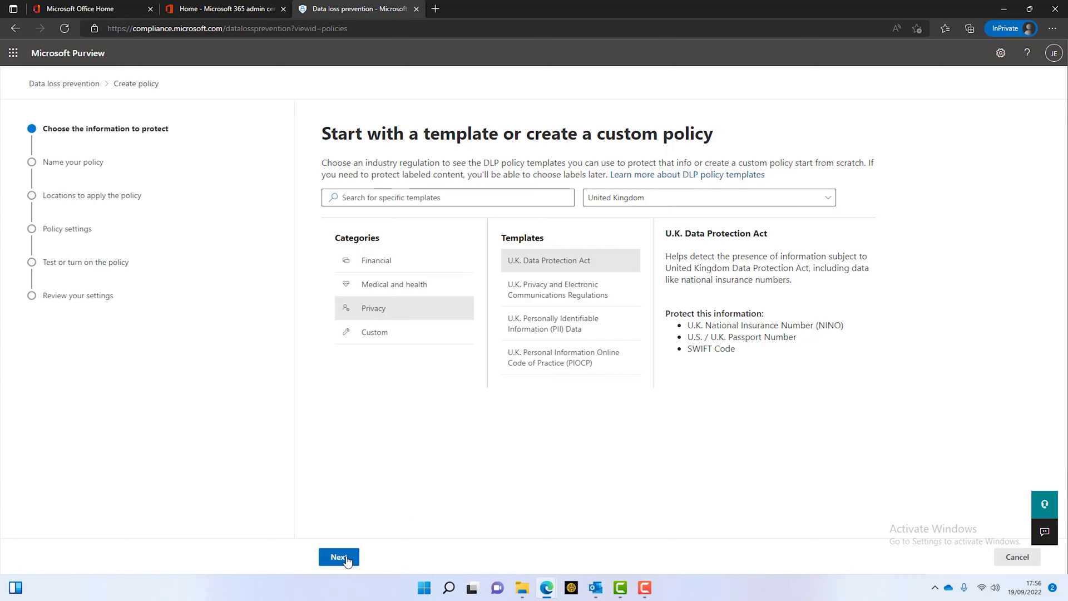
Step: Keep the prefilled name and all locations, and choose 'Create or customize advanced DLP rules'
{"action": "left_click", "coordinate": [370, 558]}
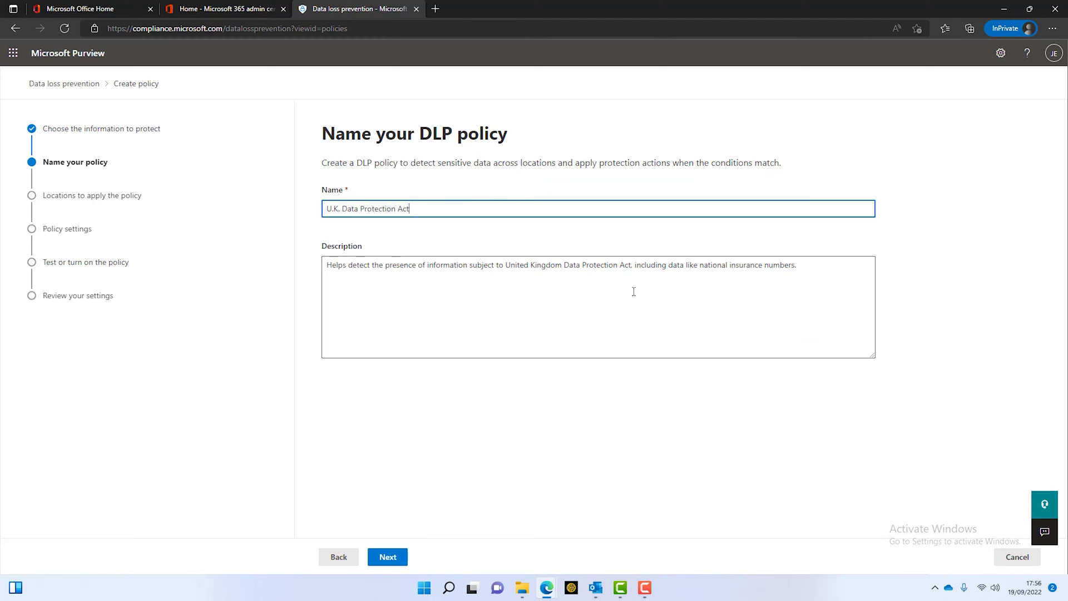
{"action": "left_click", "coordinate": [388, 559]}
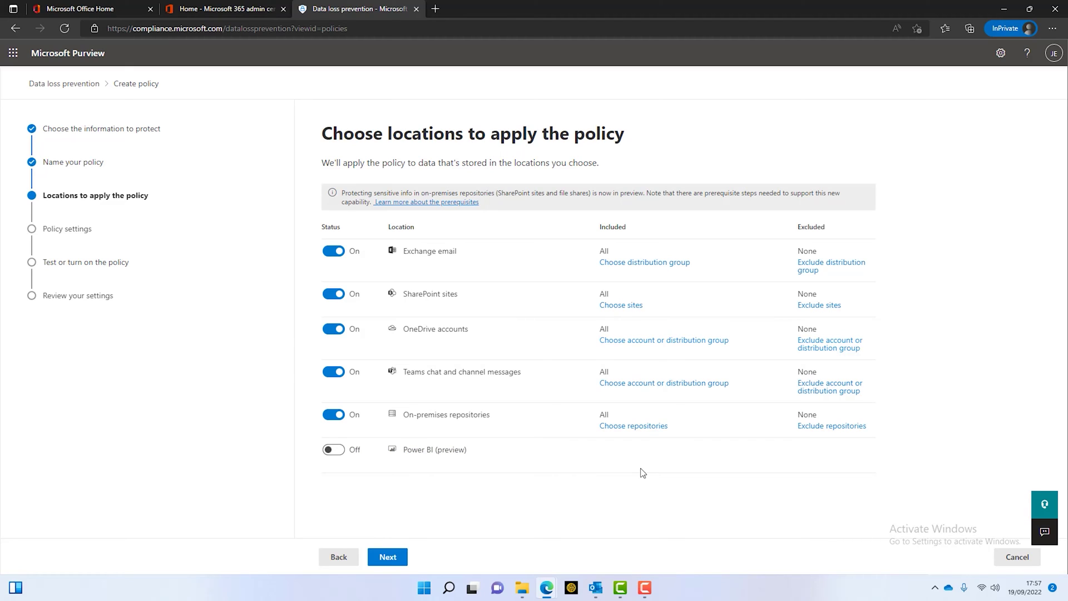
{"action": "left_click", "coordinate": [399, 560]}
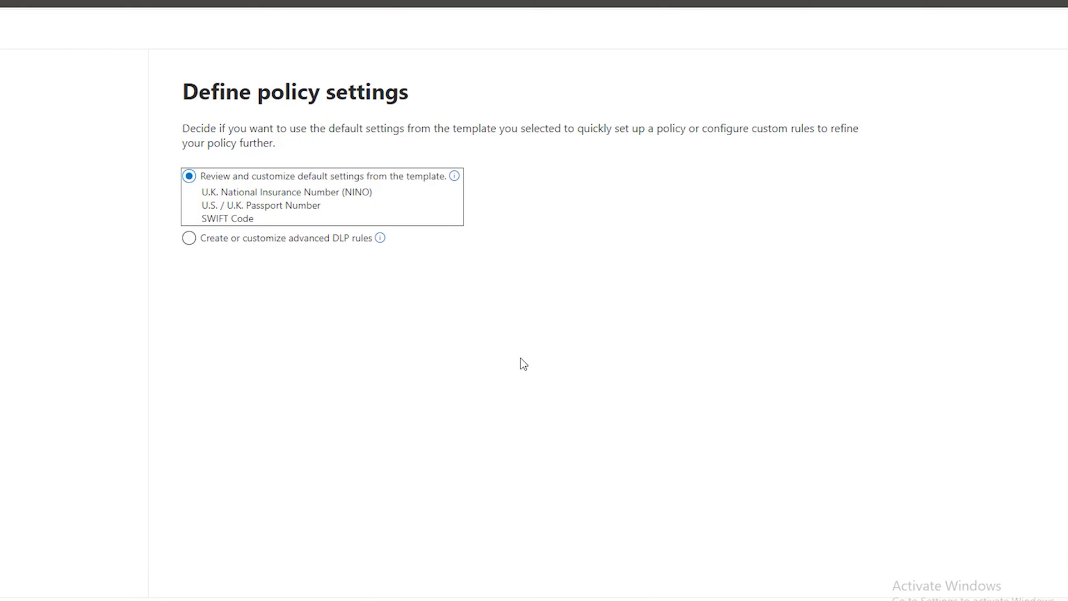
{"action": "left_click", "coordinate": [189, 238]}
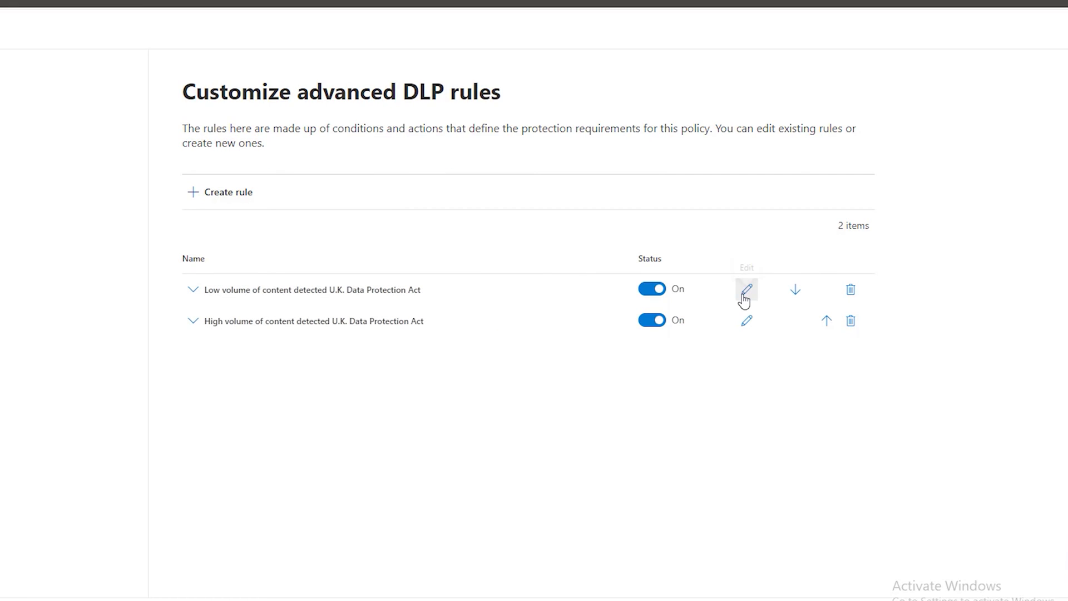
Step: Add U.K. Unique Taxpayer Reference Number as a sensitive info type to the low-volume rule
{"action": "left_click", "coordinate": [745, 290]}
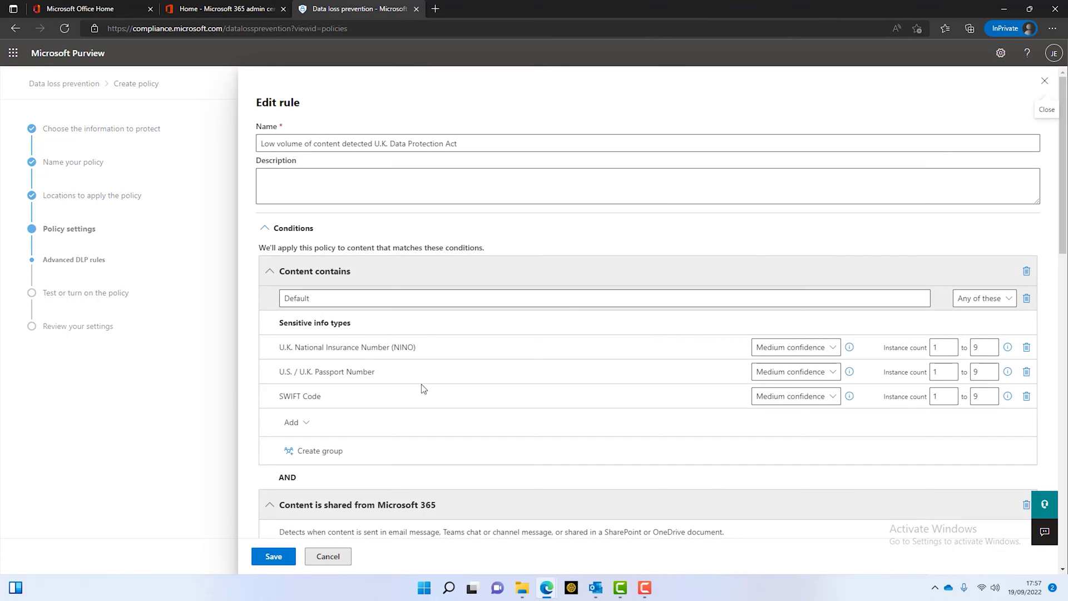
{"action": "left_click", "coordinate": [298, 423]}
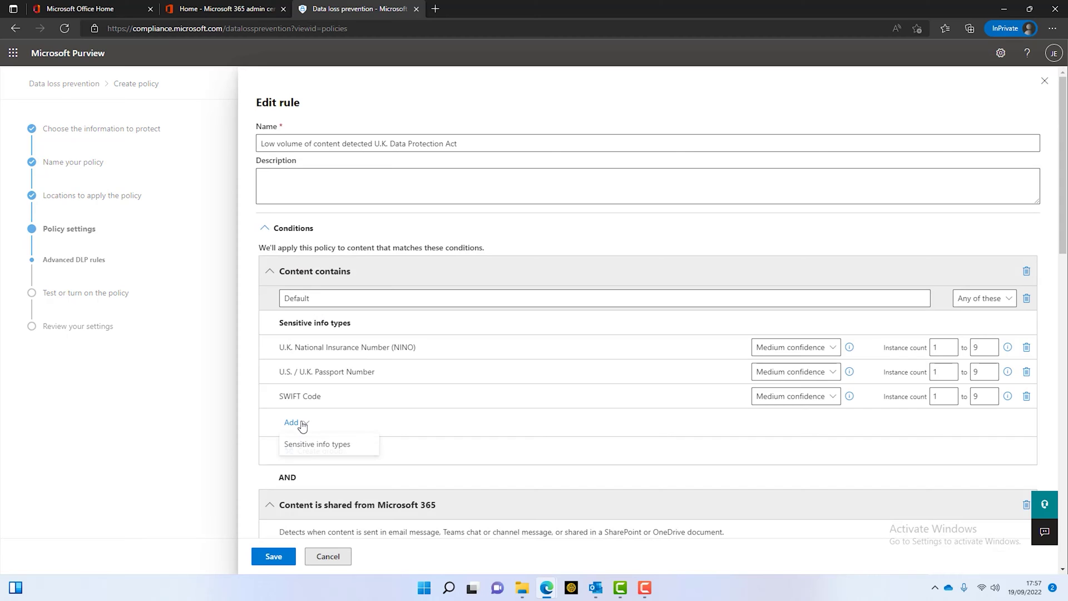
{"action": "left_click", "coordinate": [319, 447]}
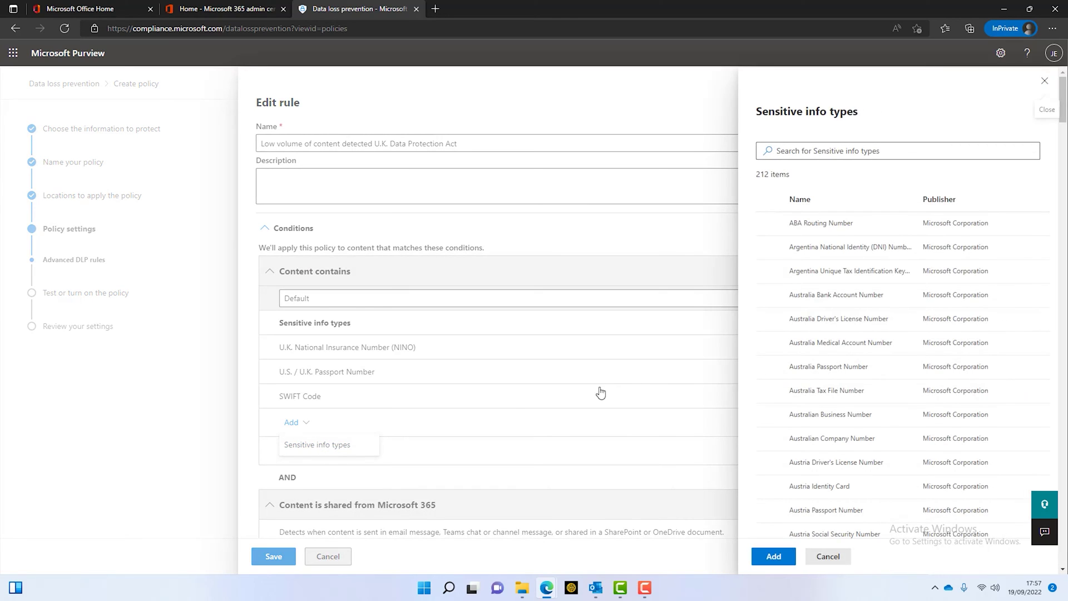
{"action": "scroll", "coordinate": [893, 170], "scroll_direction": "down", "scroll_amount": 5}
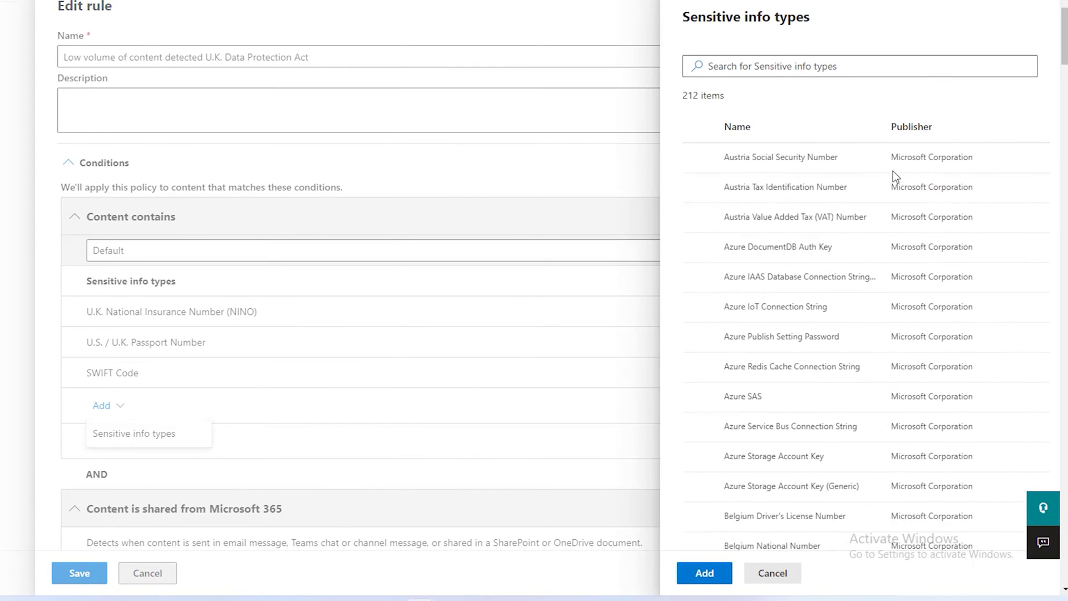
{"action": "scroll", "coordinate": [893, 171], "scroll_direction": "down", "scroll_amount": 5}
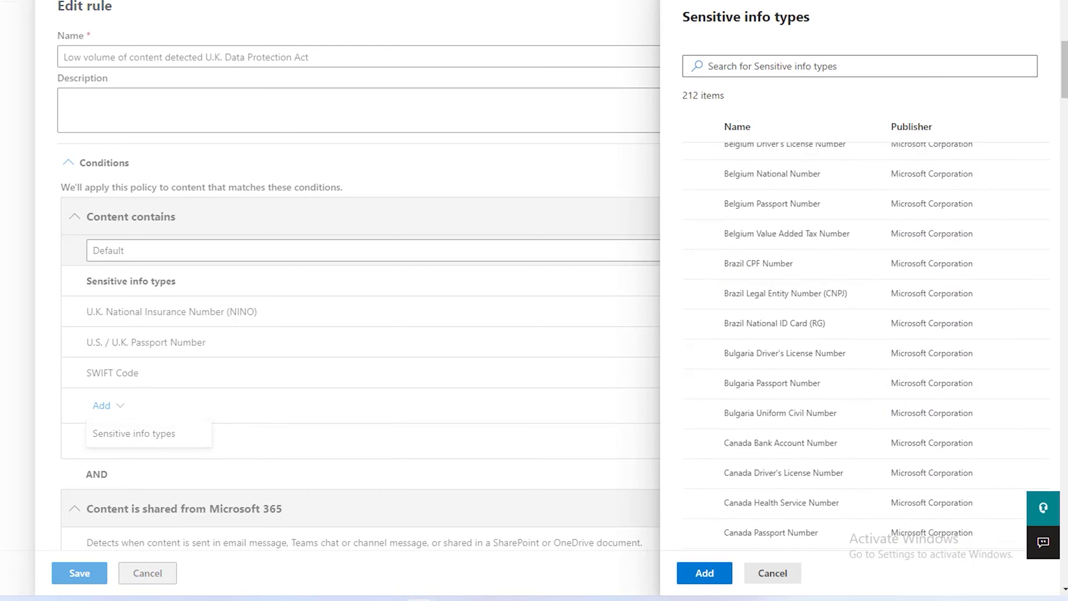
{"action": "left_click_drag", "start_coordinate": [1064, 97], "coordinate": [1043, 551]}
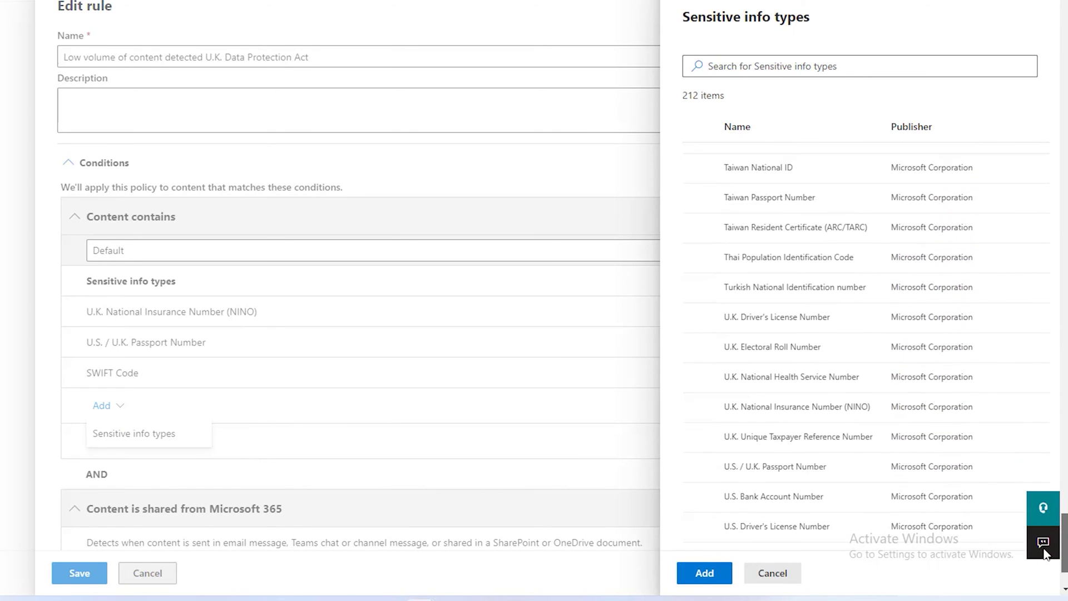
{"action": "left_click", "coordinate": [759, 318]}
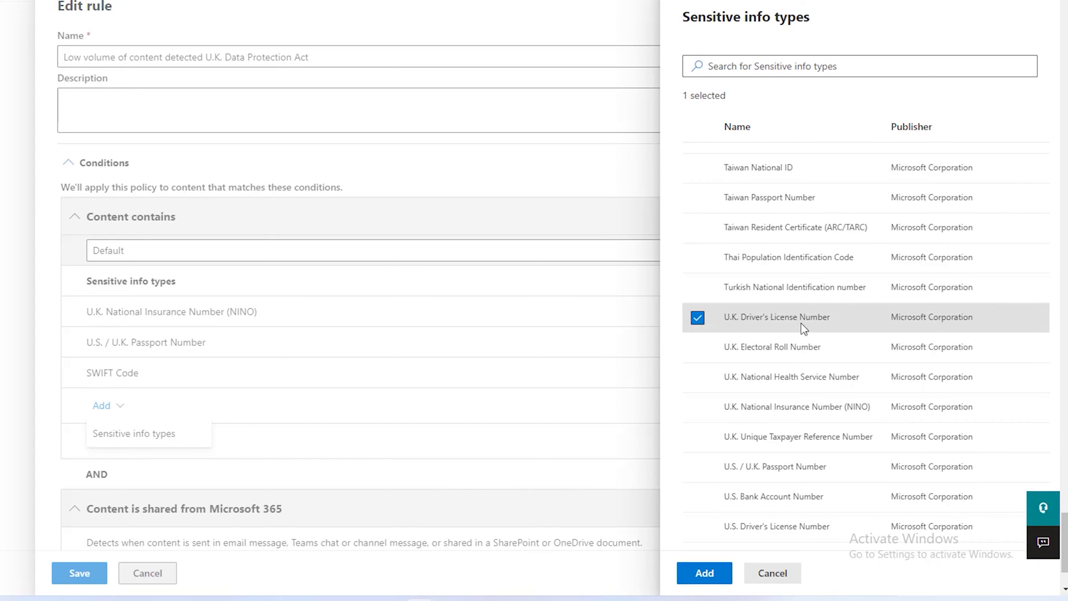
{"action": "left_click", "coordinate": [760, 445]}
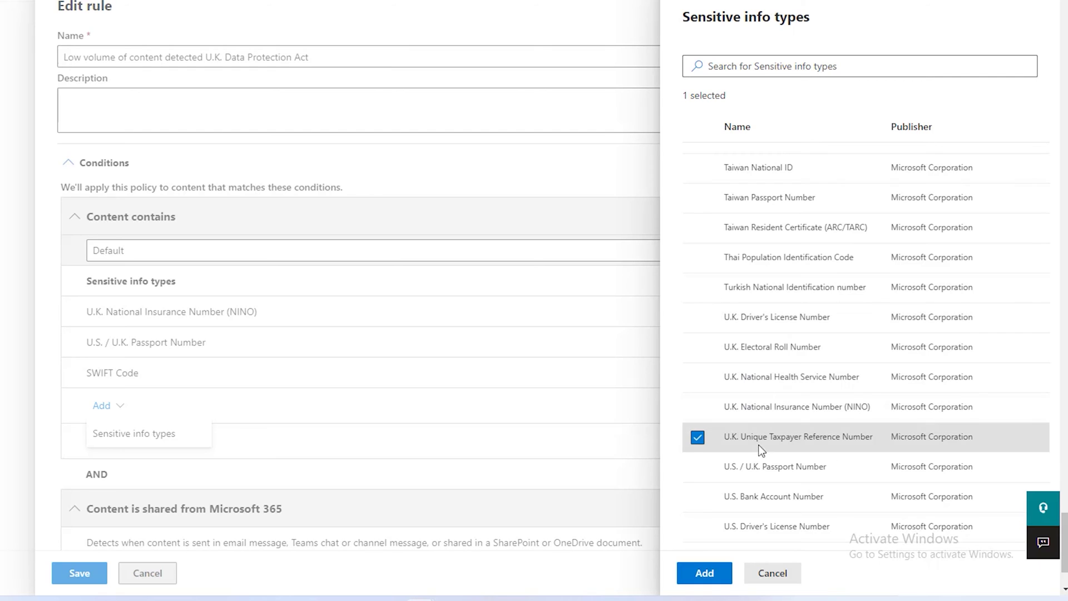
{"action": "left_click", "coordinate": [702, 577]}
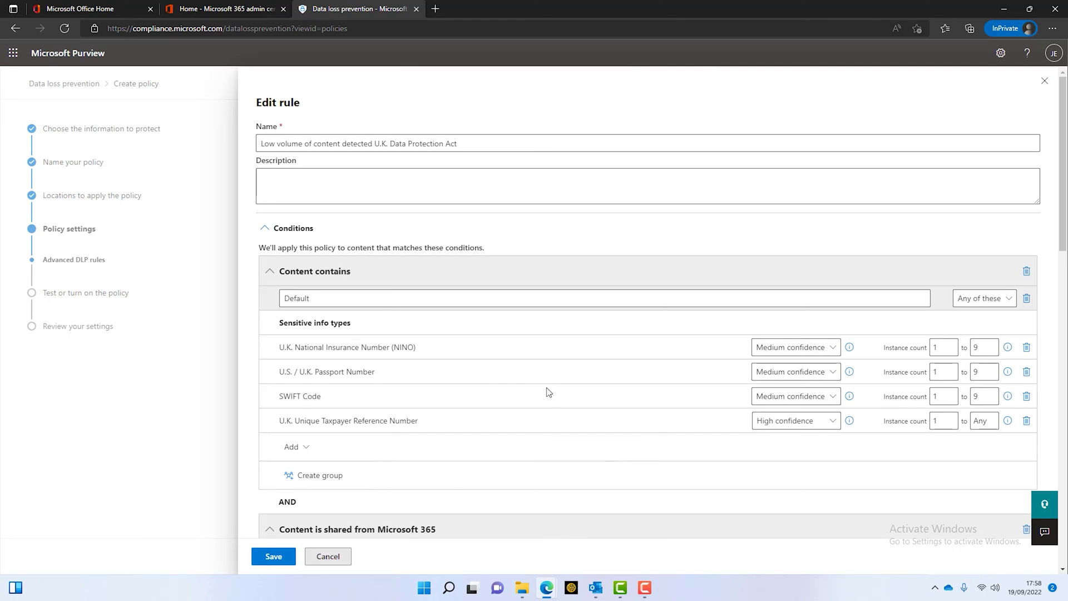
Step: Enable custom notification email text and the subject 'Hey you!', then save the rule
{"action": "scroll", "coordinate": [416, 414], "scroll_direction": "down", "scroll_amount": 4}
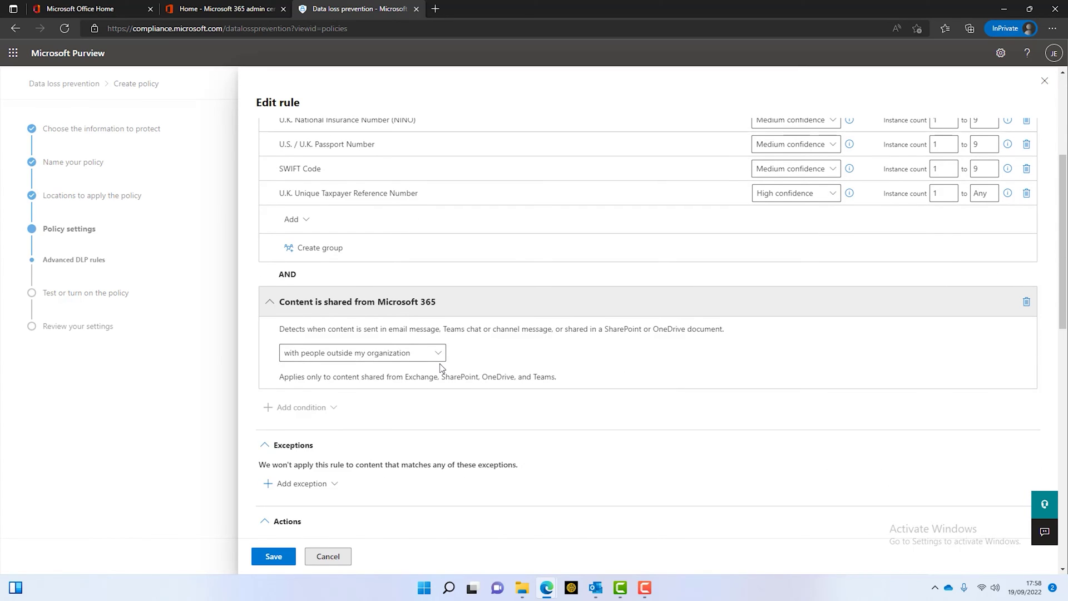
{"action": "scroll", "coordinate": [444, 364], "scroll_direction": "down", "scroll_amount": 4}
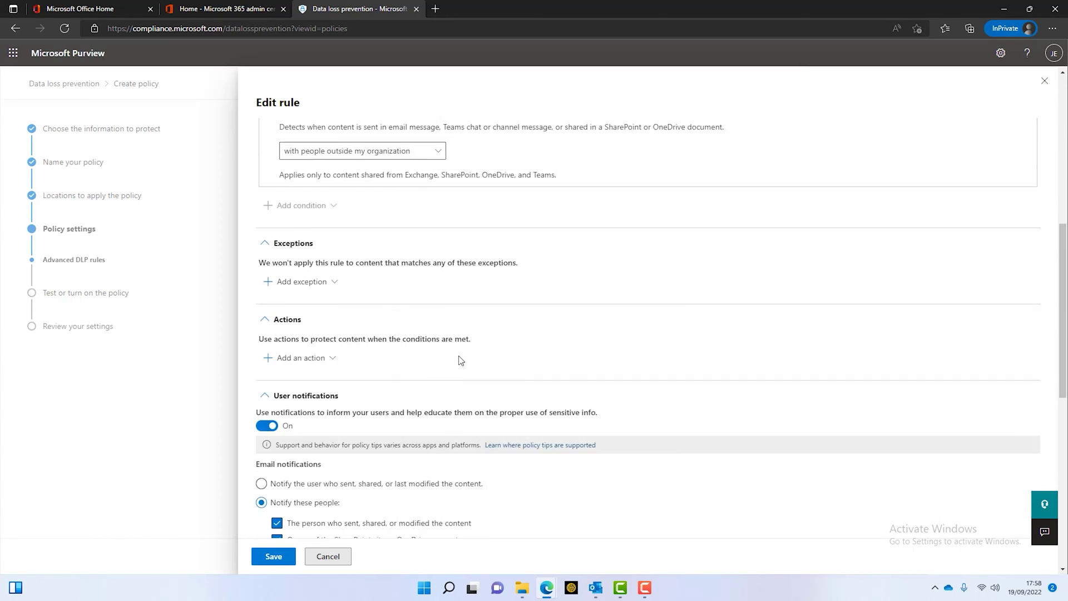
{"action": "scroll", "coordinate": [459, 360], "scroll_direction": "down", "scroll_amount": 2}
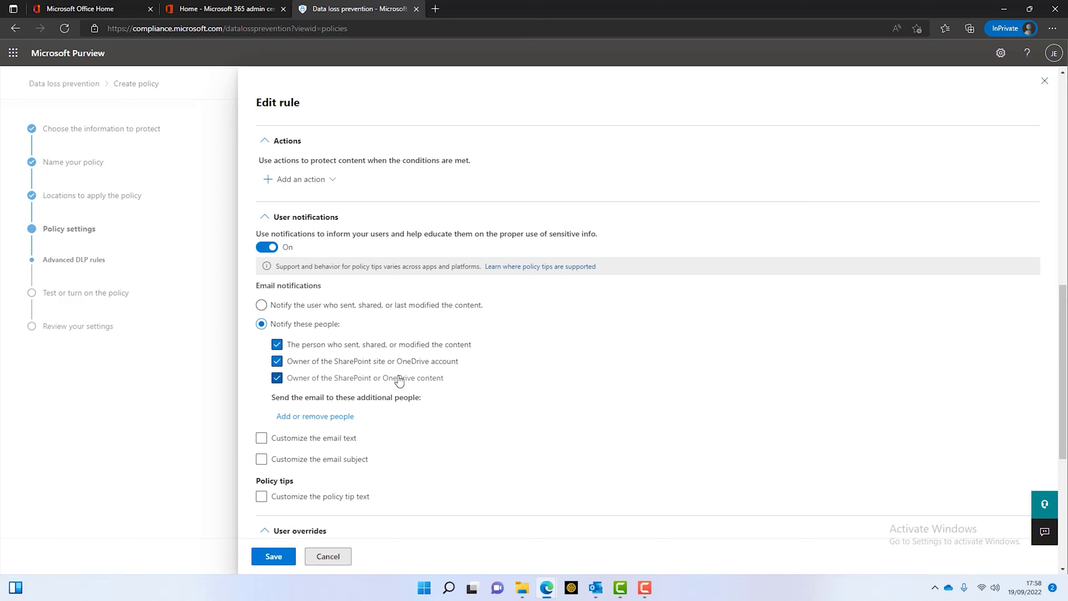
{"action": "scroll", "coordinate": [399, 382], "scroll_direction": "down", "scroll_amount": 2}
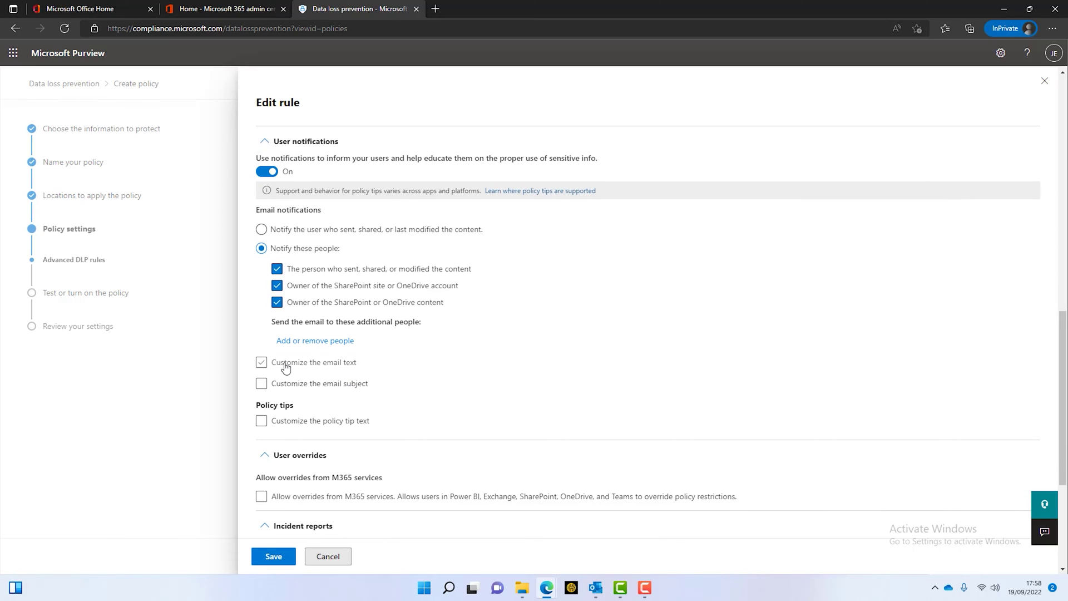
{"action": "left_click", "coordinate": [285, 367]}
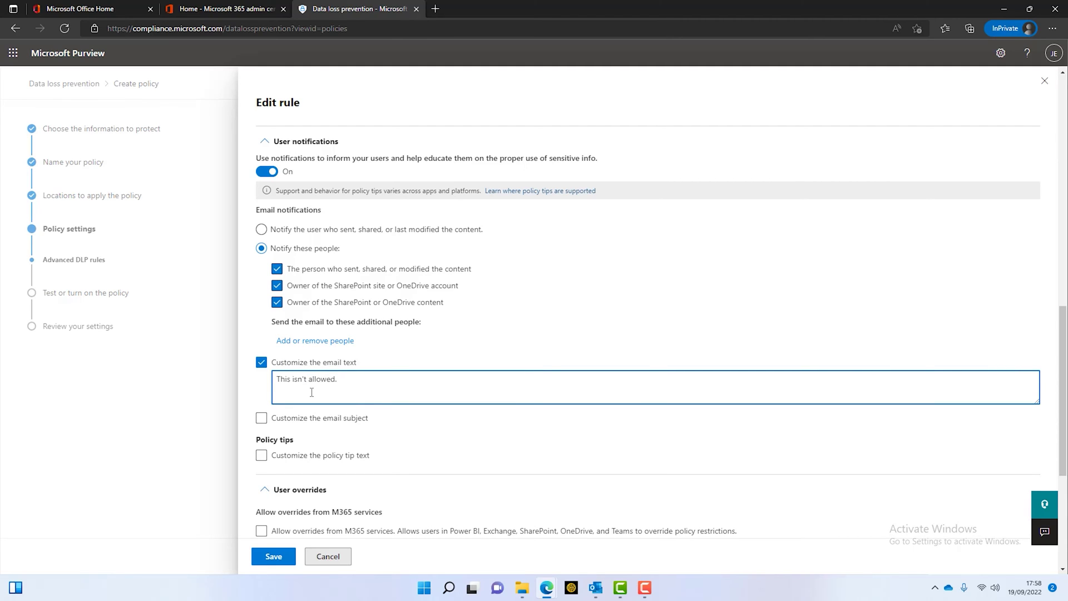
{"action": "left_click", "coordinate": [261, 417]}
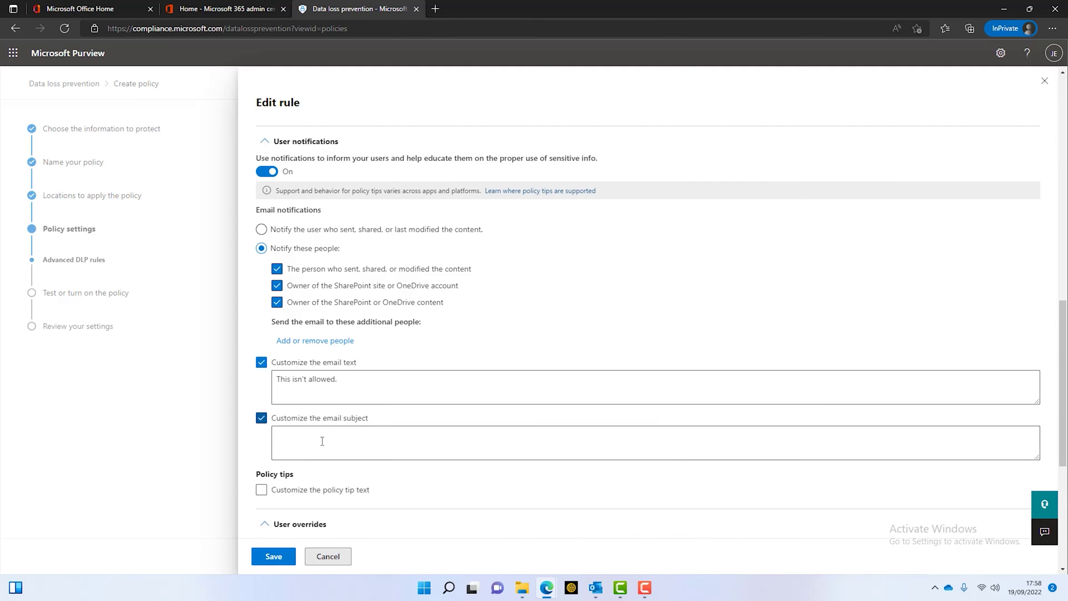
{"action": "left_click", "coordinate": [324, 441]}
{"action": "type", "text": "Hey you!"}
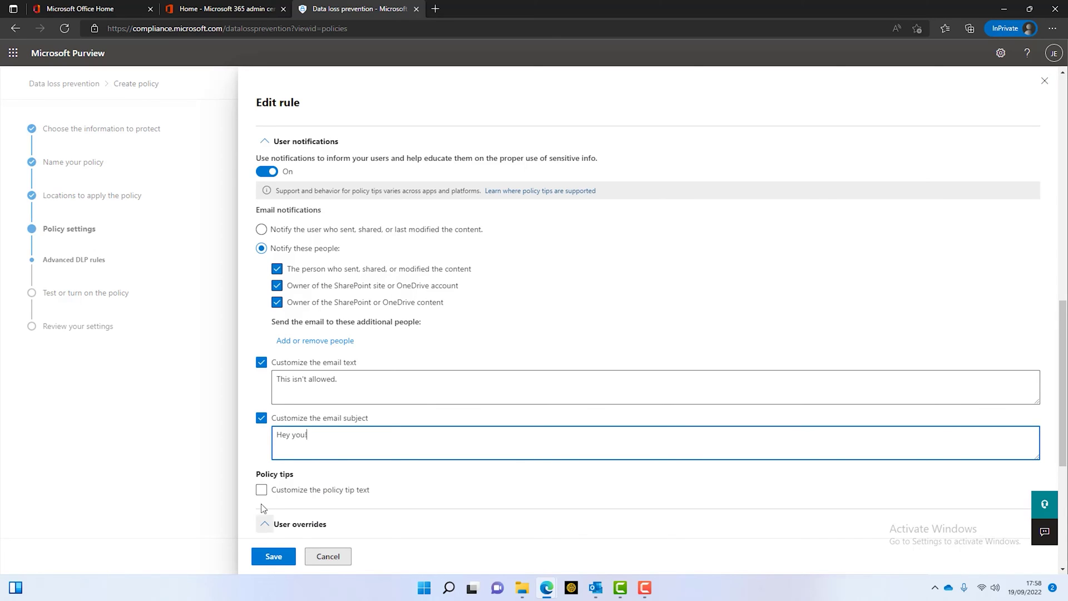
{"action": "left_click", "coordinate": [277, 556]}
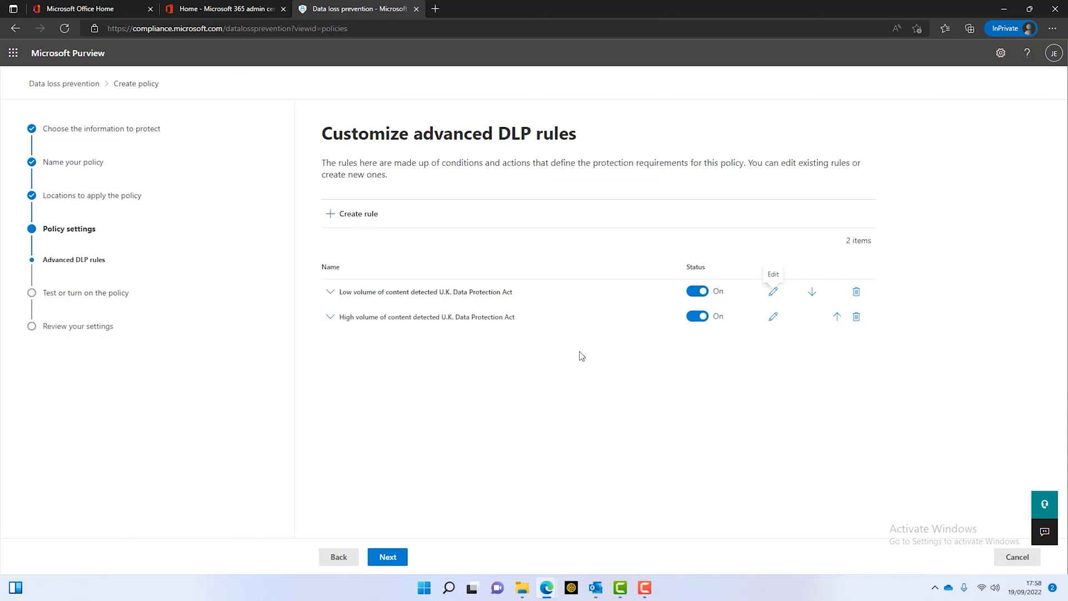
Step: Set the policy to turn on right away and submit it so it's created with status On
{"action": "left_click", "coordinate": [388, 556]}
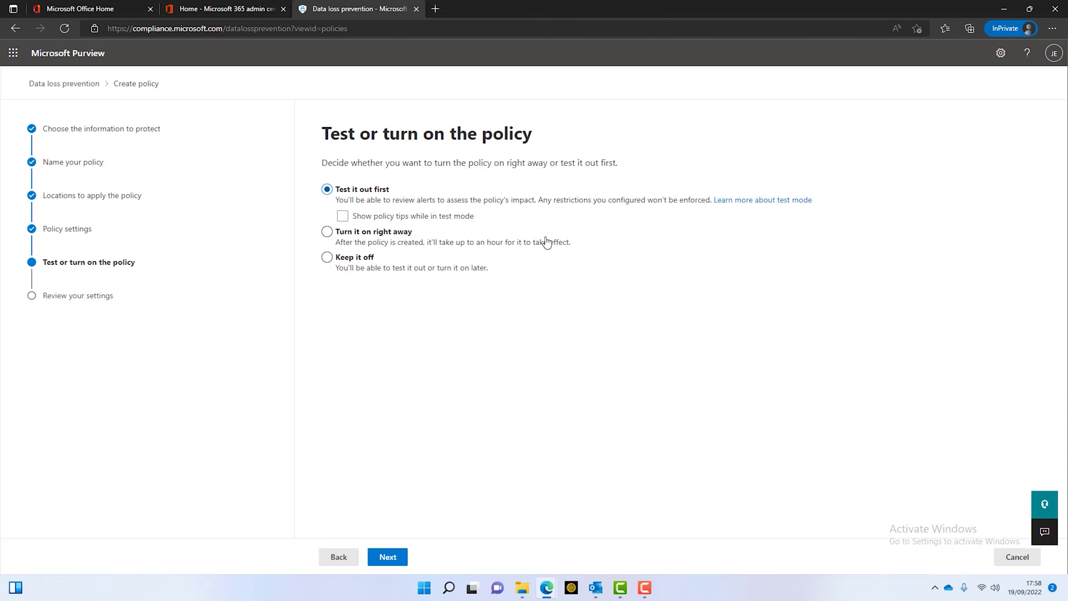
{"action": "left_click", "coordinate": [327, 234]}
{"action": "left_click", "coordinate": [387, 556]}
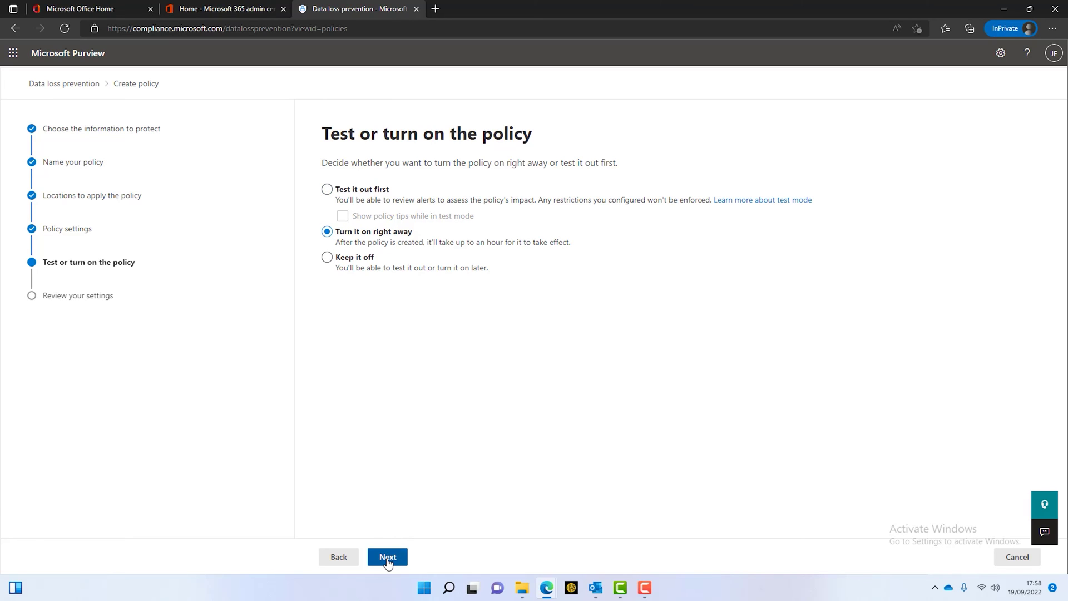
{"action": "left_click", "coordinate": [389, 556]}
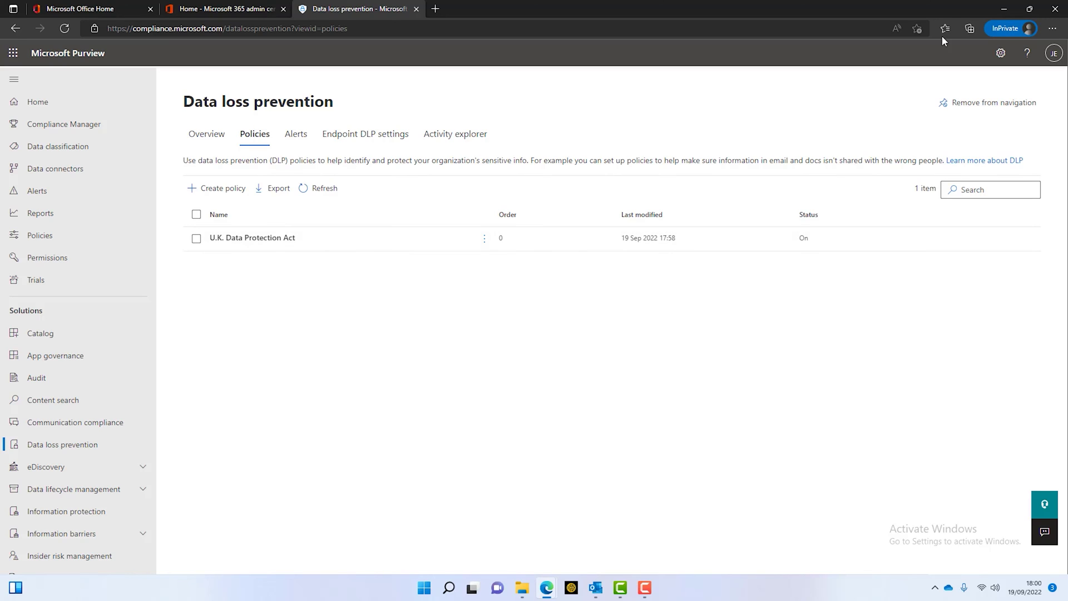
{"action": "left_click", "coordinate": [595, 588]}
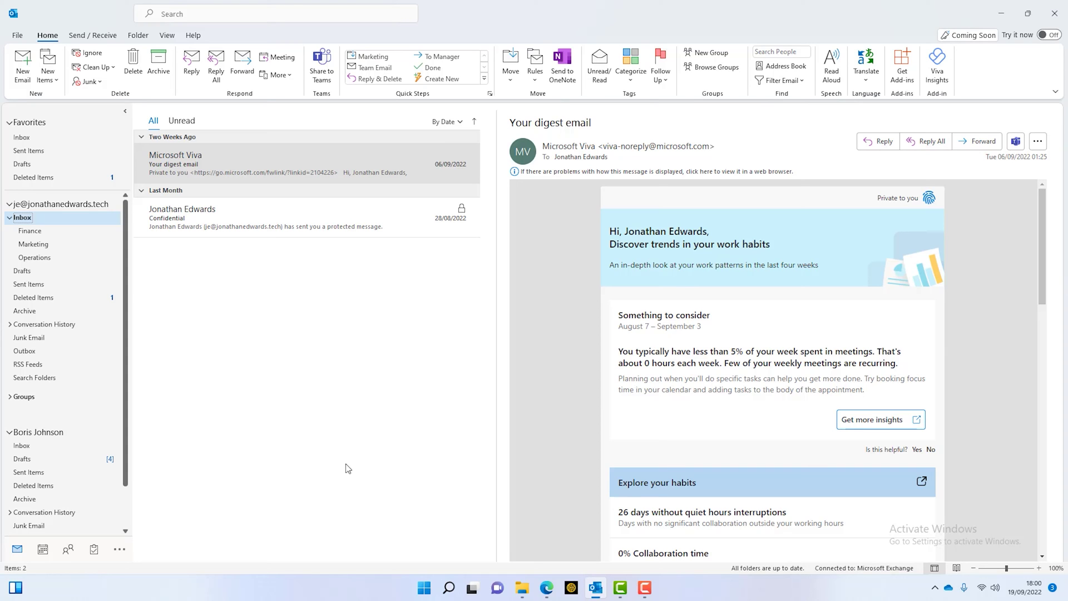
Step: Start a new email to the contact's address with subject 'My NI number'
{"action": "left_click", "coordinate": [21, 65]}
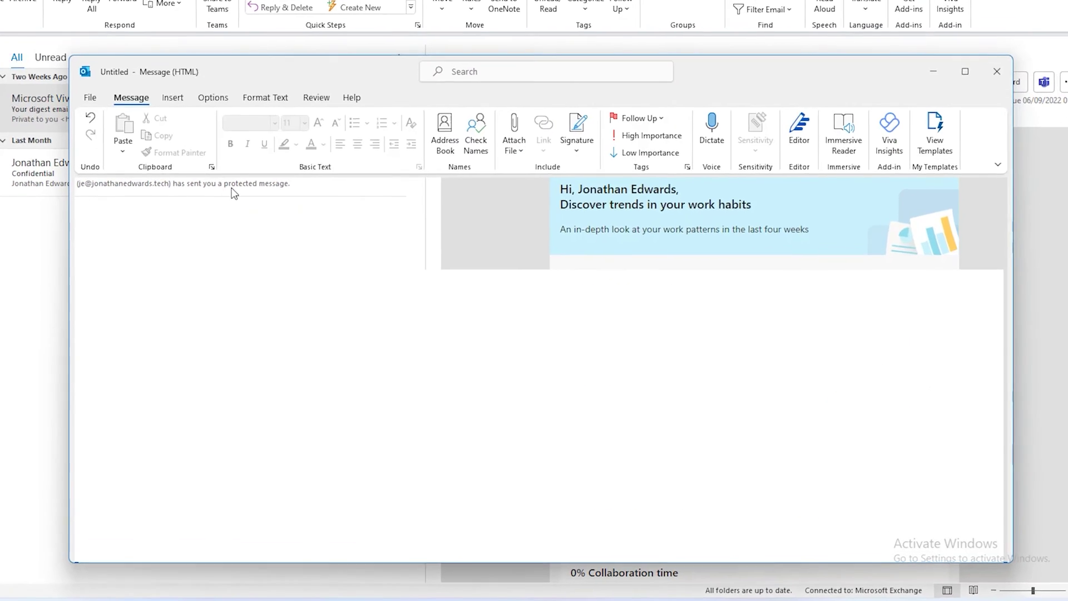
{"action": "type", "text": "jonathan"}
{"action": "key", "text": "Return"}
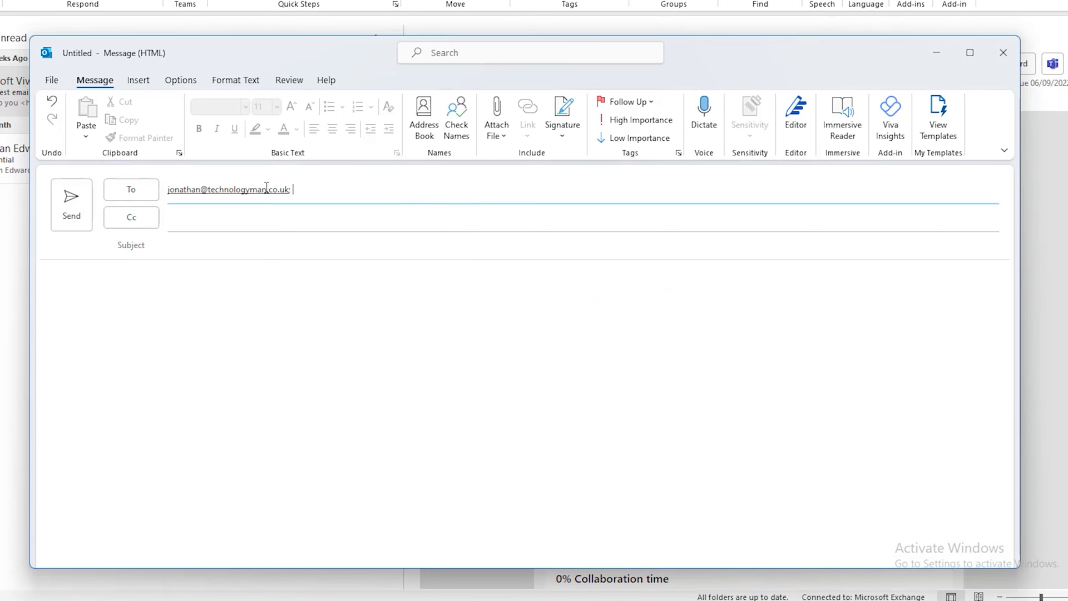
{"action": "key", "text": "Tab"}
{"action": "key", "text": "Tab"}
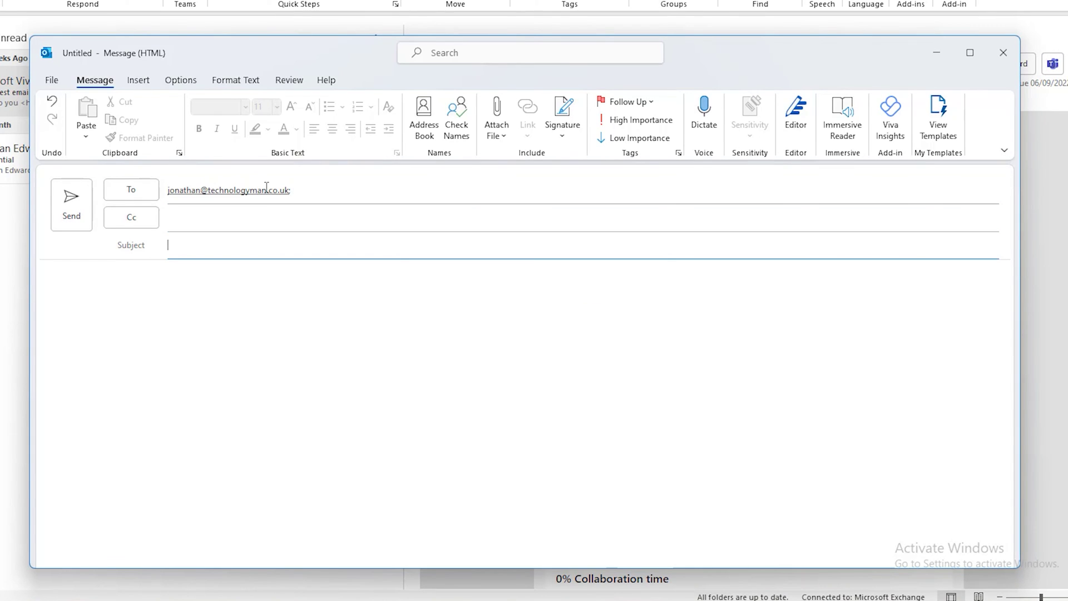
{"action": "type", "text": "My Nl"}
{"action": "type", "text": " number"}
Step: Write the body: greeting, 'You asked for my NI number. Here it is.', an NI number, and sign-off
{"action": "key", "text": "Tab"}
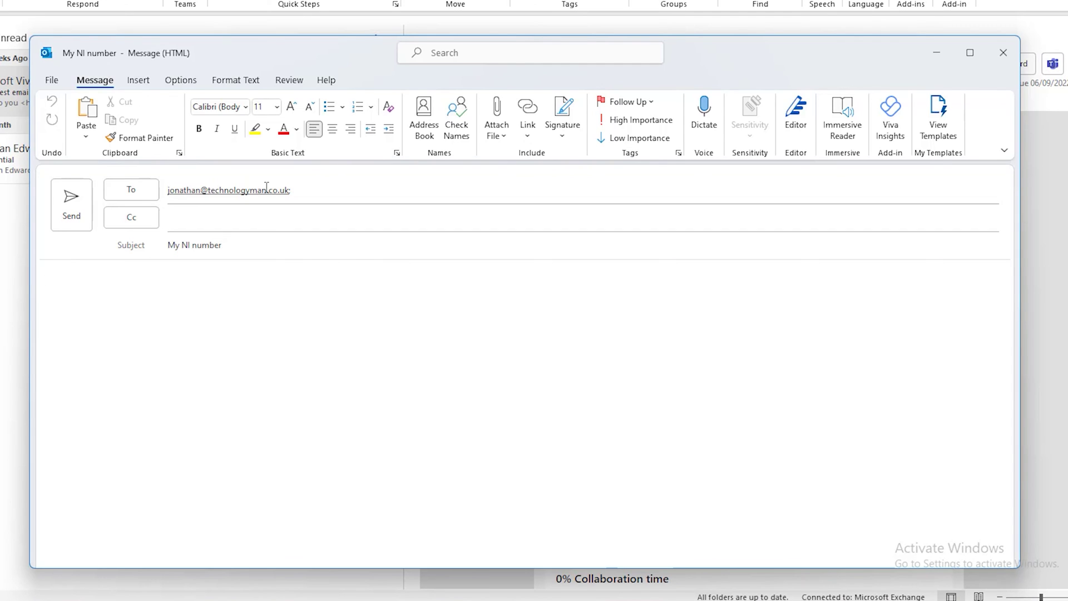
{"action": "type", "text": "Hi"}
{"action": "key", "text": "Return"}
{"action": "key", "text": "Return"}
{"action": "type", "text": "You ask"}
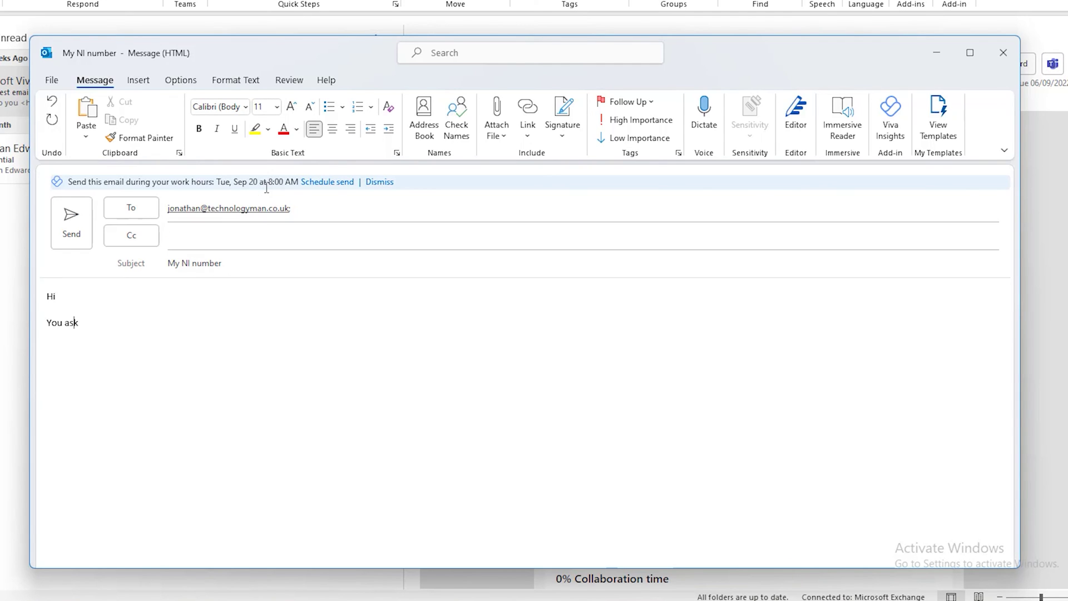
{"action": "type", "text": "ed for my NI number. Here i"}
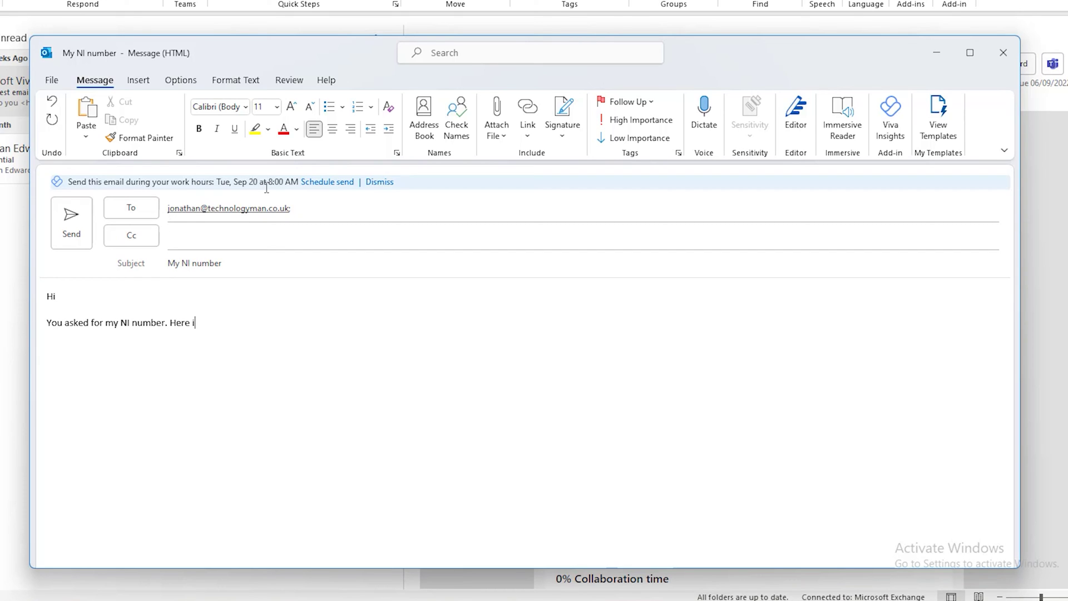
{"action": "type", "text": "t is."}
{"action": "key", "text": "Return"}
{"action": "type", "text": "JA495940A"}
{"action": "key", "text": "Return"}
{"action": "type", "text": "Thanks"}
{"action": "key", "text": "Return"}
{"action": "type", "text": "Jonathan"}
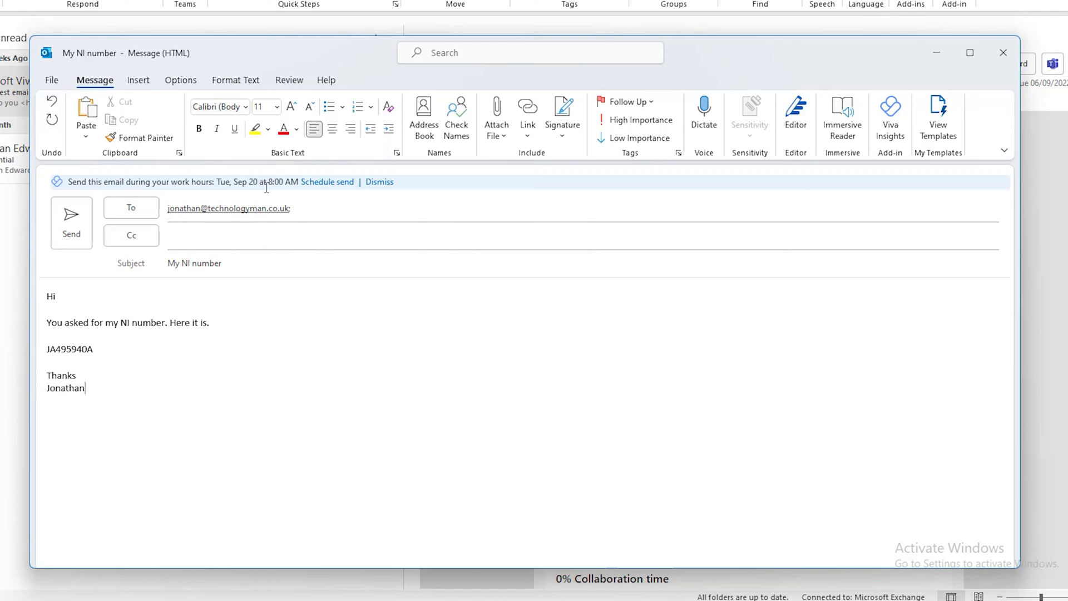
Step: Send the email and open the returned 'Hey you!' notice saying 'This isn't allowed.'
{"action": "left_click", "coordinate": [90, 246]}
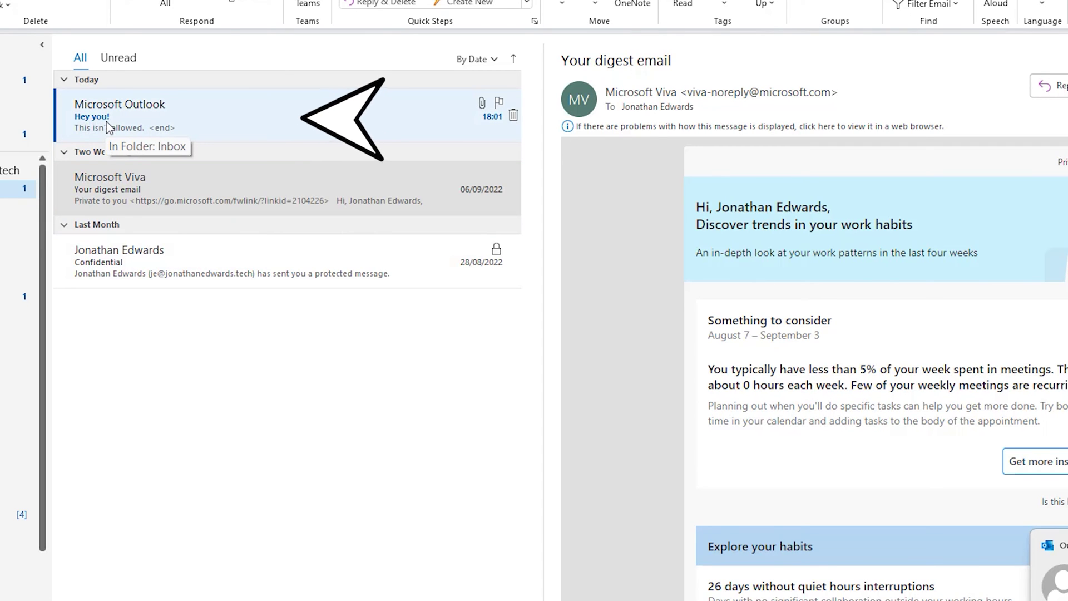
{"action": "double_click", "coordinate": [178, 122]}
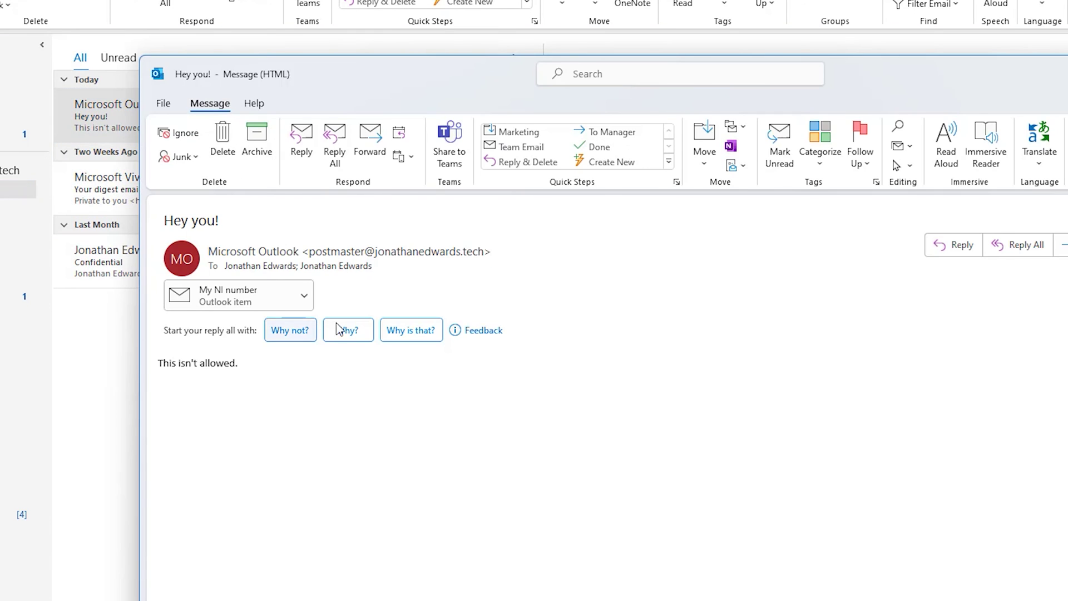